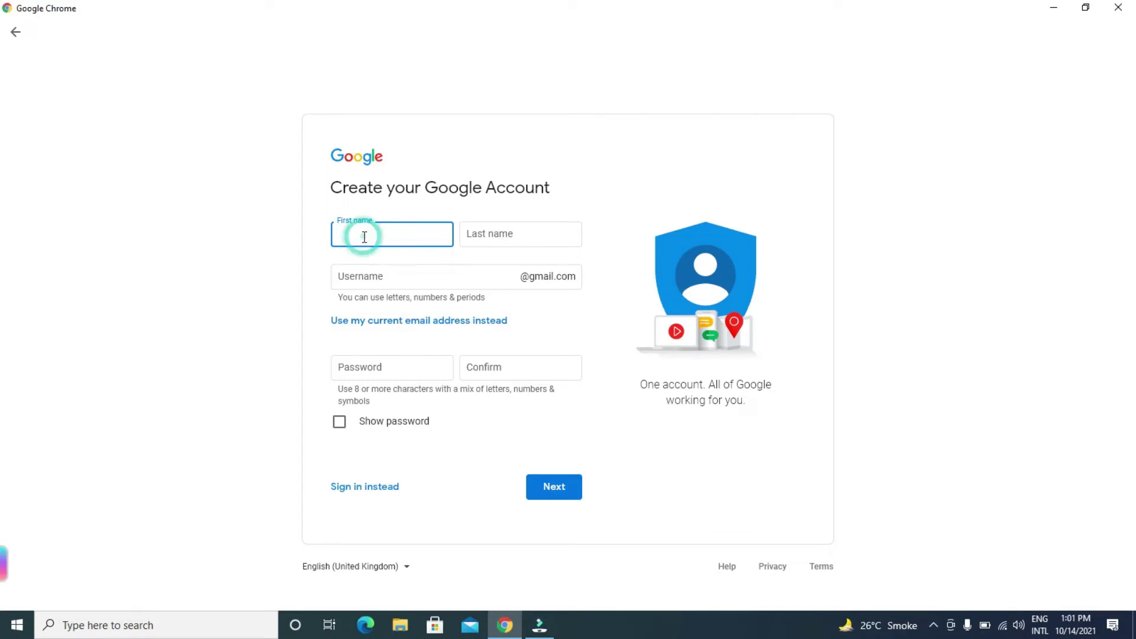
Enter the first and last name, then correct the misspelled surname.
{"action": "type", "text": "m"}
{"action": "left_click", "coordinate": [515, 231]}
{"action": "type", "text": "janmshed"}
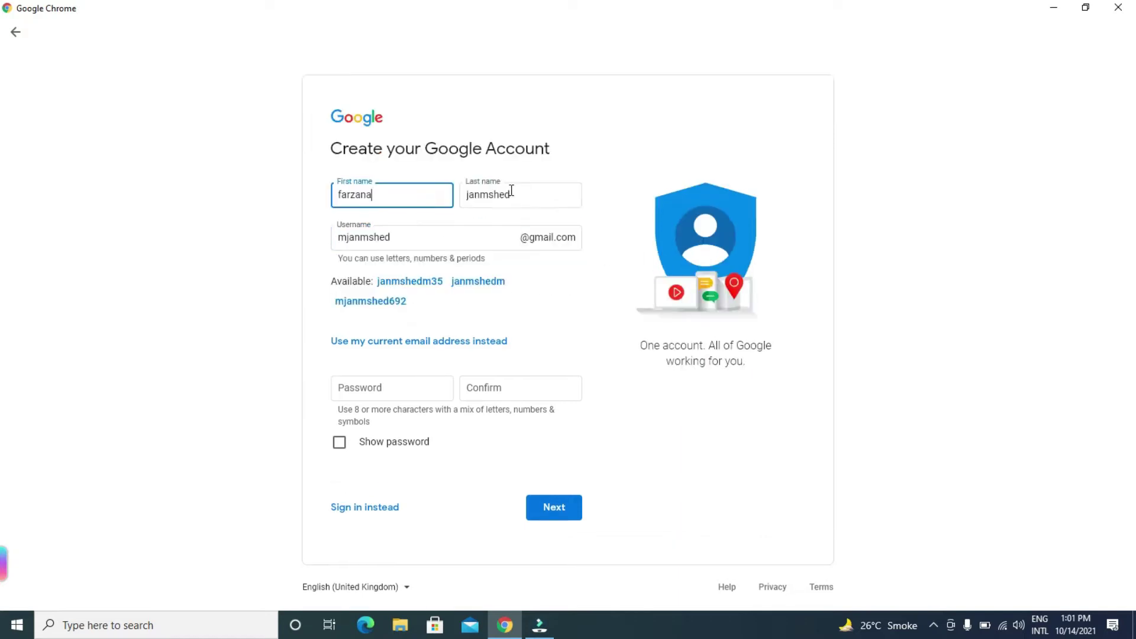
{"action": "left_click", "coordinate": [511, 190]}
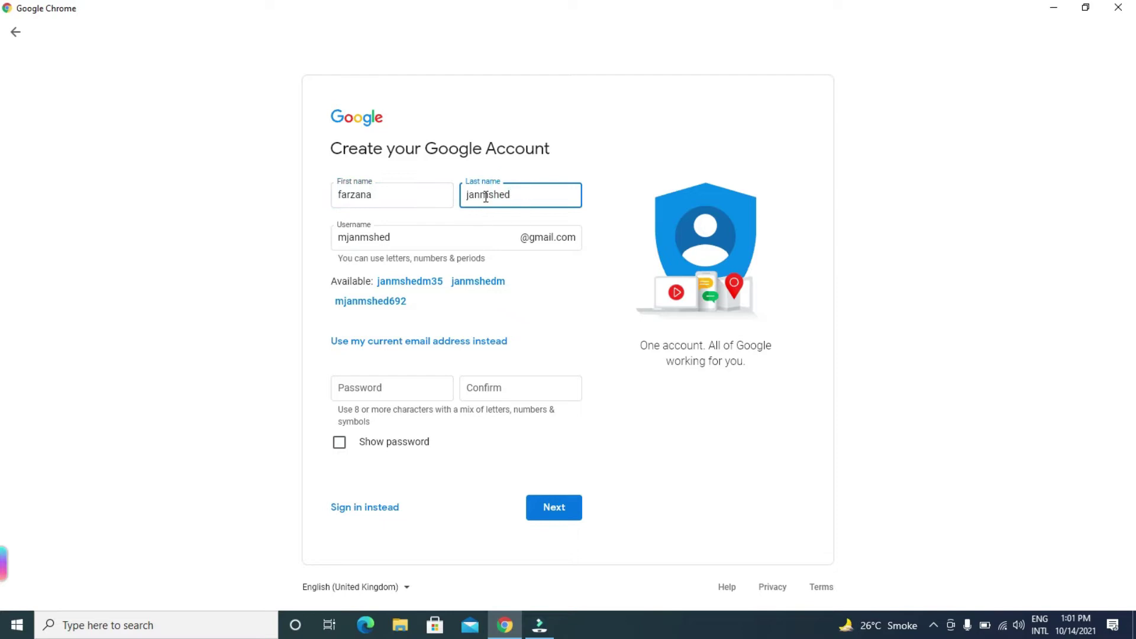
{"action": "left_click", "coordinate": [488, 194]}
Replace the suggested Gmail username with a new letters-and-digits username.
{"action": "left_click", "coordinate": [394, 238]}
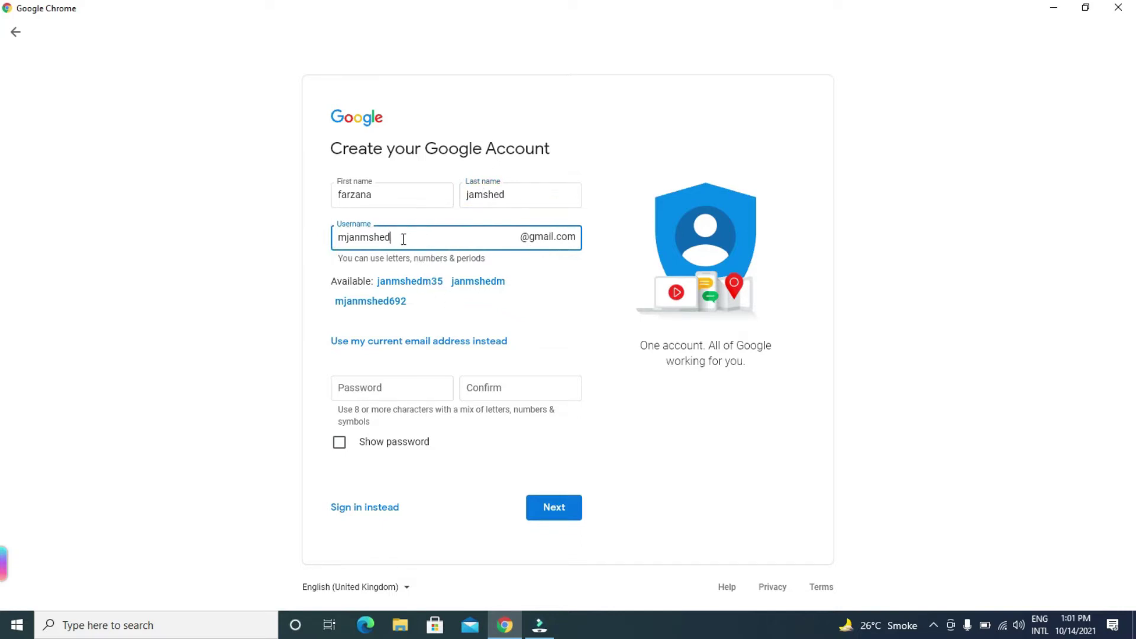
{"action": "key", "text": "BackSpace"}
{"action": "key", "text": "BackSpace"}
{"action": "key", "text": "BackSpace"}
{"action": "key", "text": "BackSpace"}
{"action": "key", "text": "BackSpace"}
{"action": "key", "text": "BackSpace"}
{"action": "key", "text": "BackSpace"}
{"action": "key", "text": "BackSpace"}
{"action": "key", "text": "BackSpace"}
Enter the account password, repeat it in Confirm, and submit the form.
{"action": "left_click", "coordinate": [380, 394]}
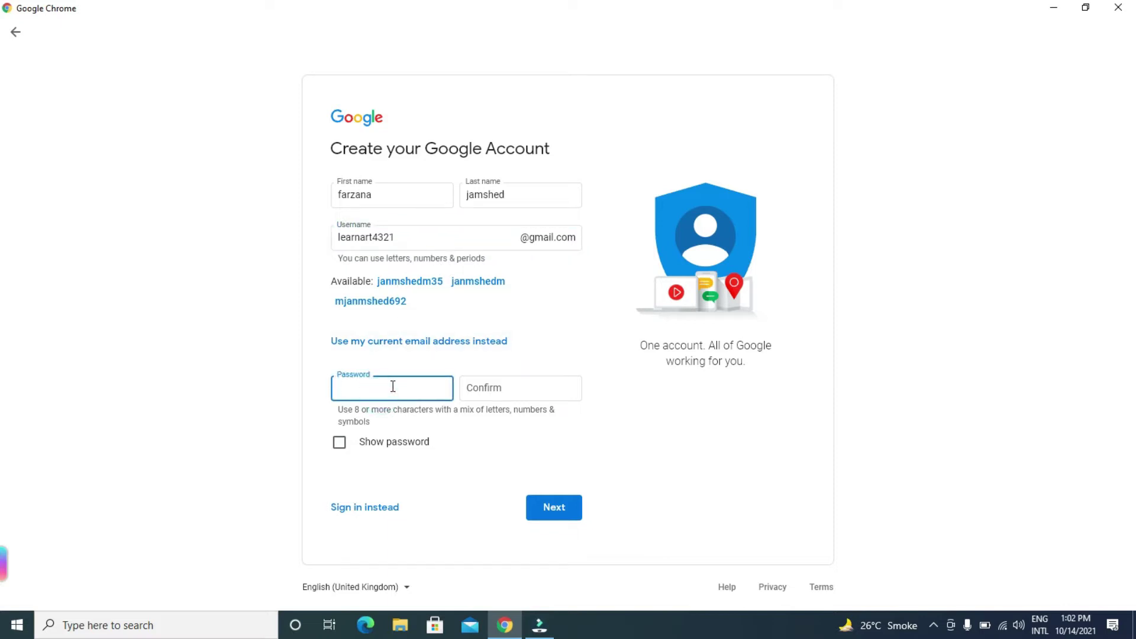
{"action": "type", "text": "••"}
{"action": "key", "text": "BackSpace"}
{"action": "type", "text": "a••••••"}
{"action": "left_click", "coordinate": [497, 389]}
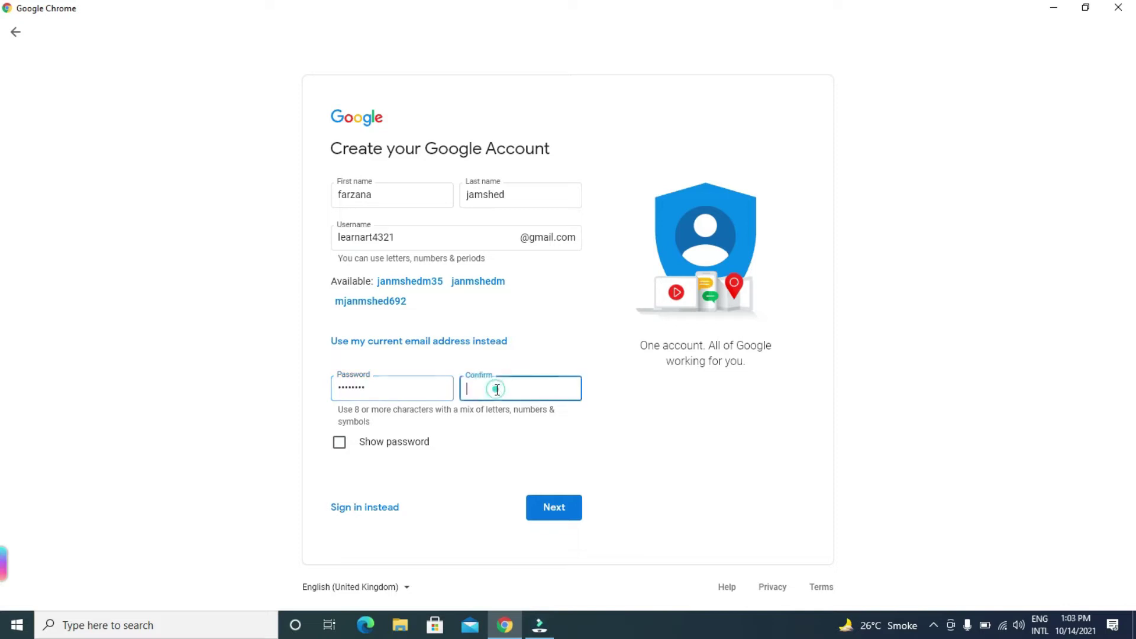
{"action": "type", "text": "••••••••"}
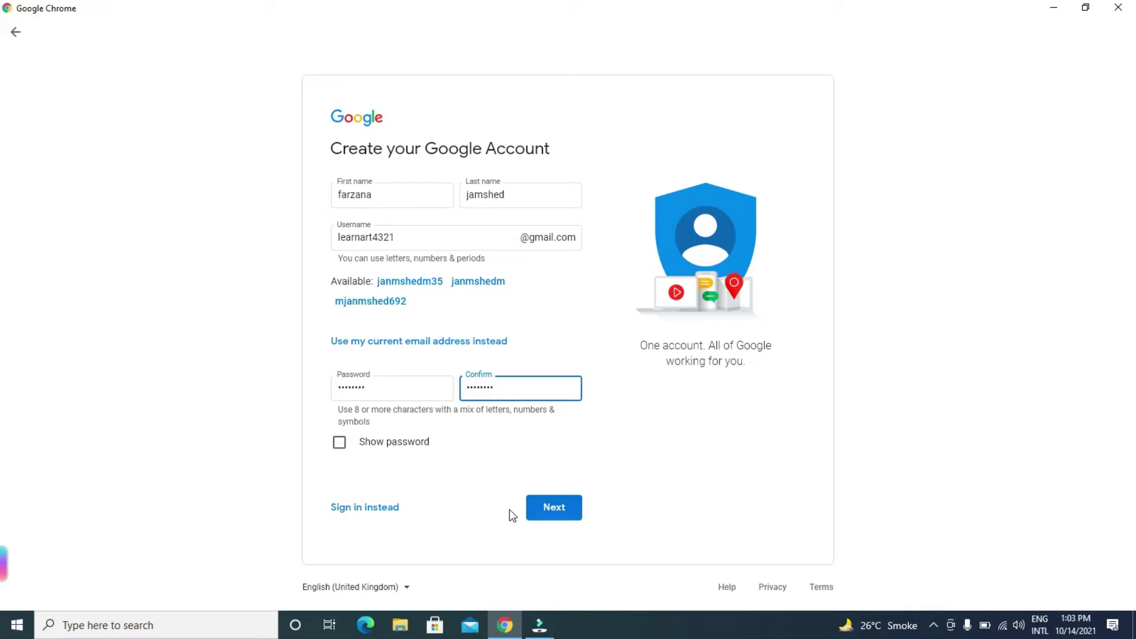
{"action": "left_click", "coordinate": [542, 509]}
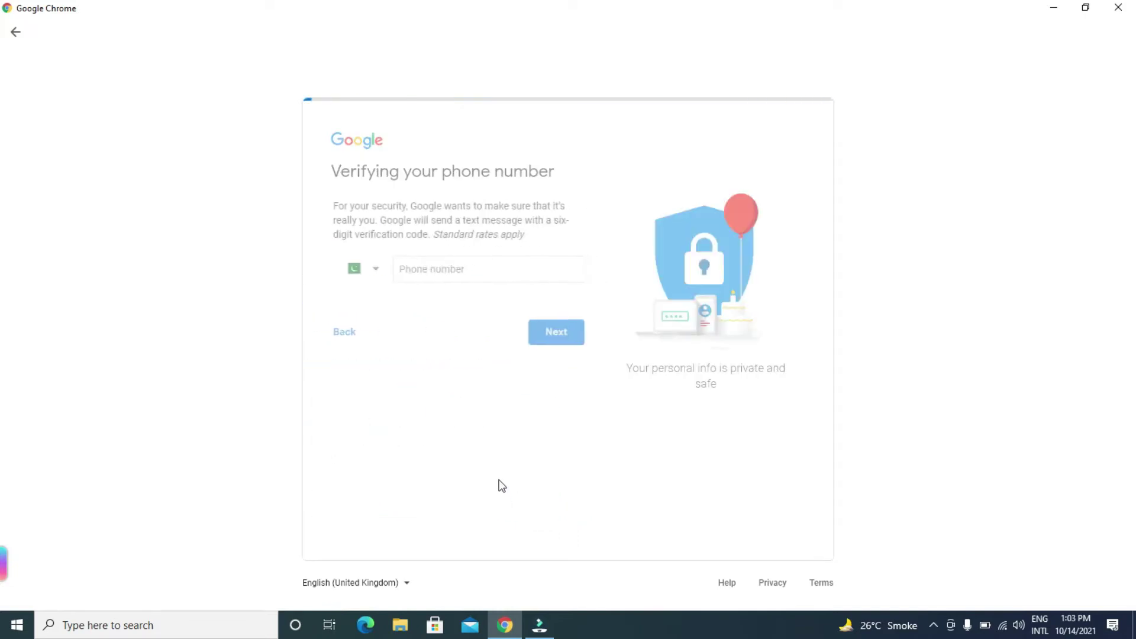
Verify the phone number by entering it and then submitting the texted G- code.
{"action": "left_click", "coordinate": [424, 326]}
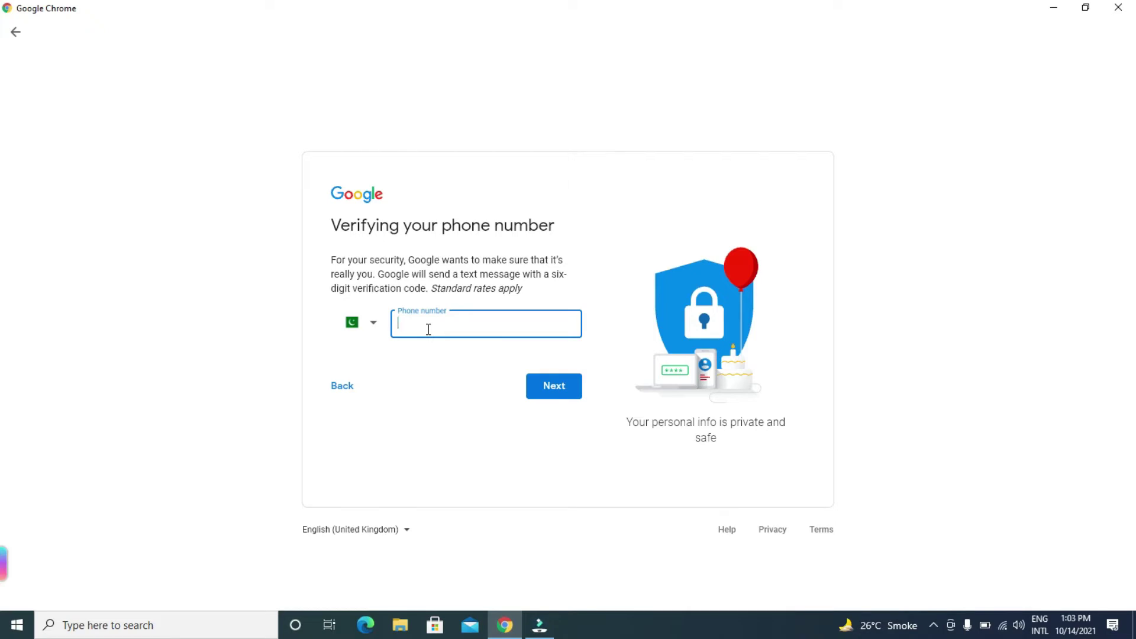
{"action": "left_click", "coordinate": [562, 392]}
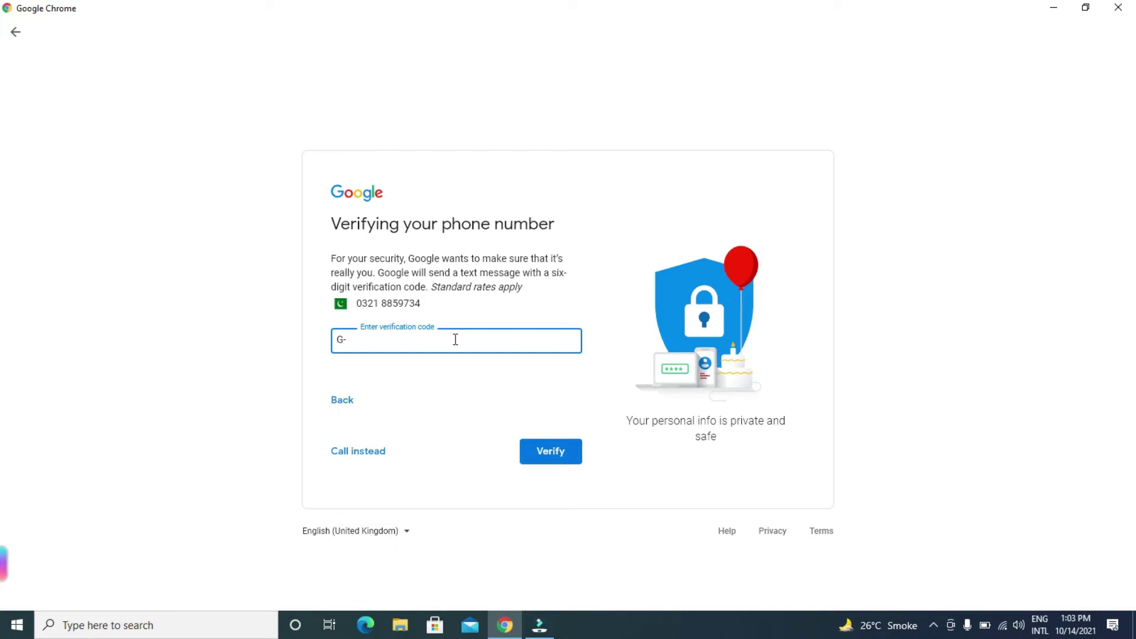
{"action": "left_click", "coordinate": [559, 460]}
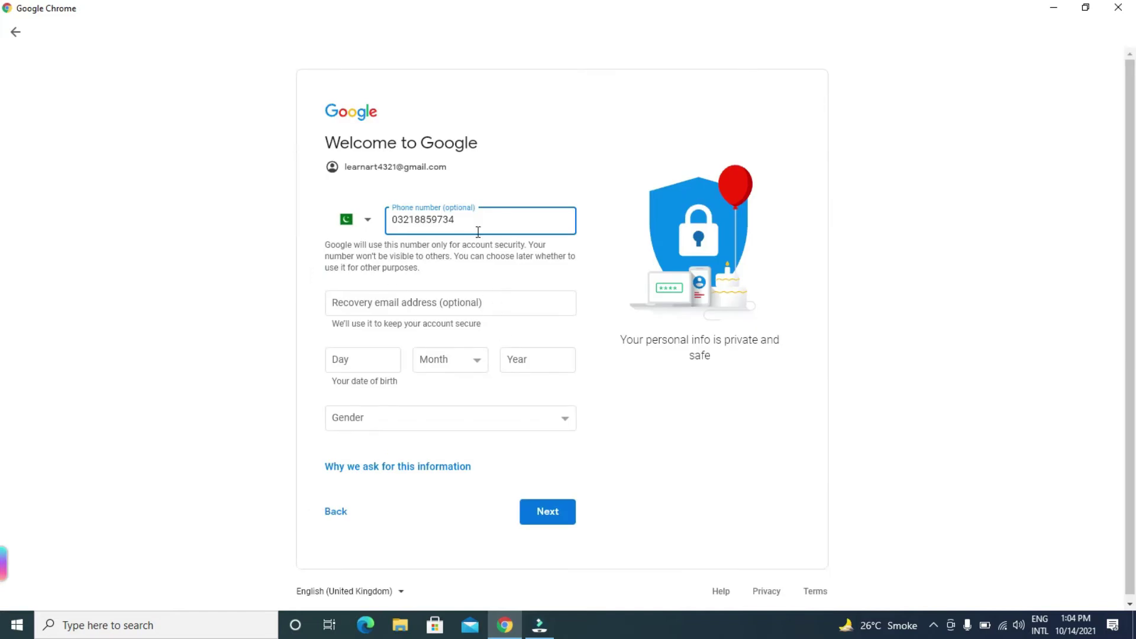
Fill in the recovery email address as a Gmail address, fixing a typo.
{"action": "left_click", "coordinate": [434, 305]}
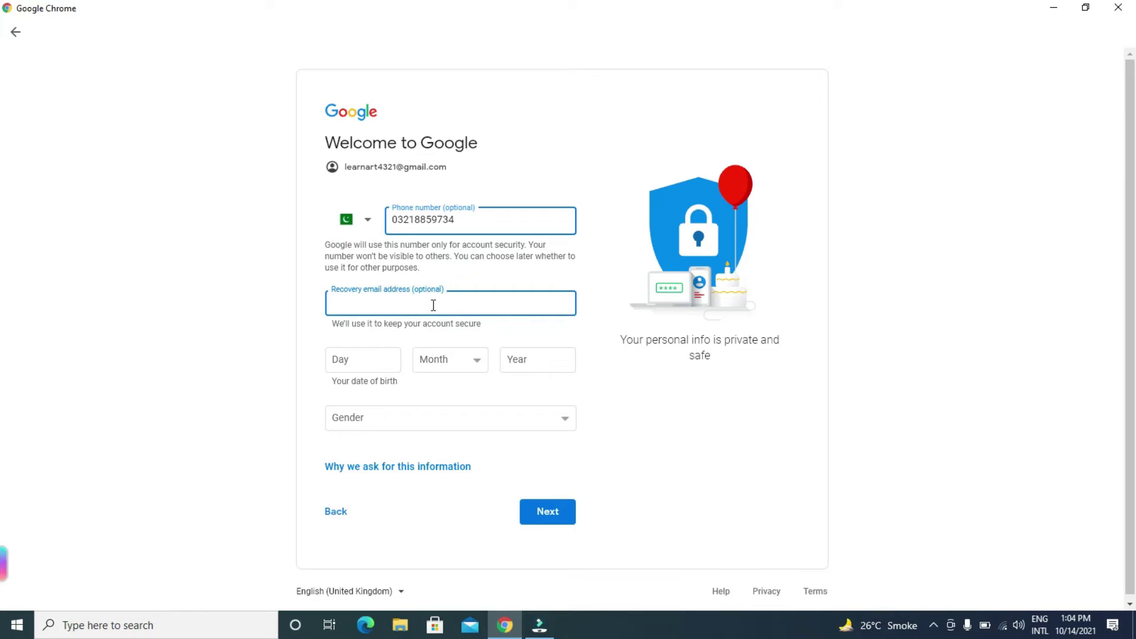
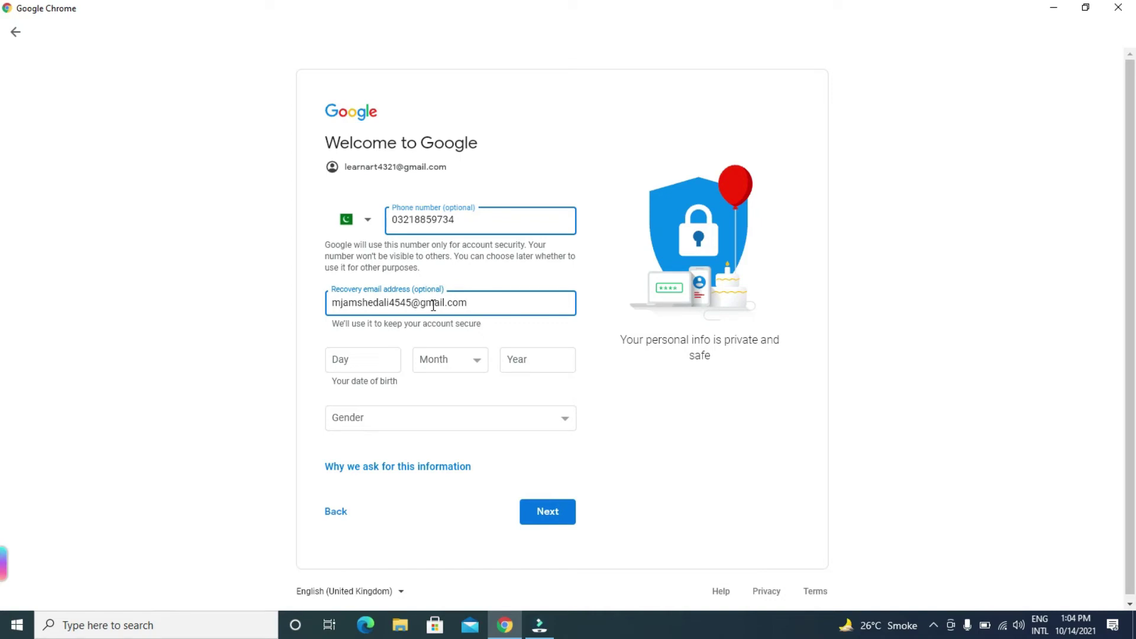
{"action": "left_click", "coordinate": [360, 364]}
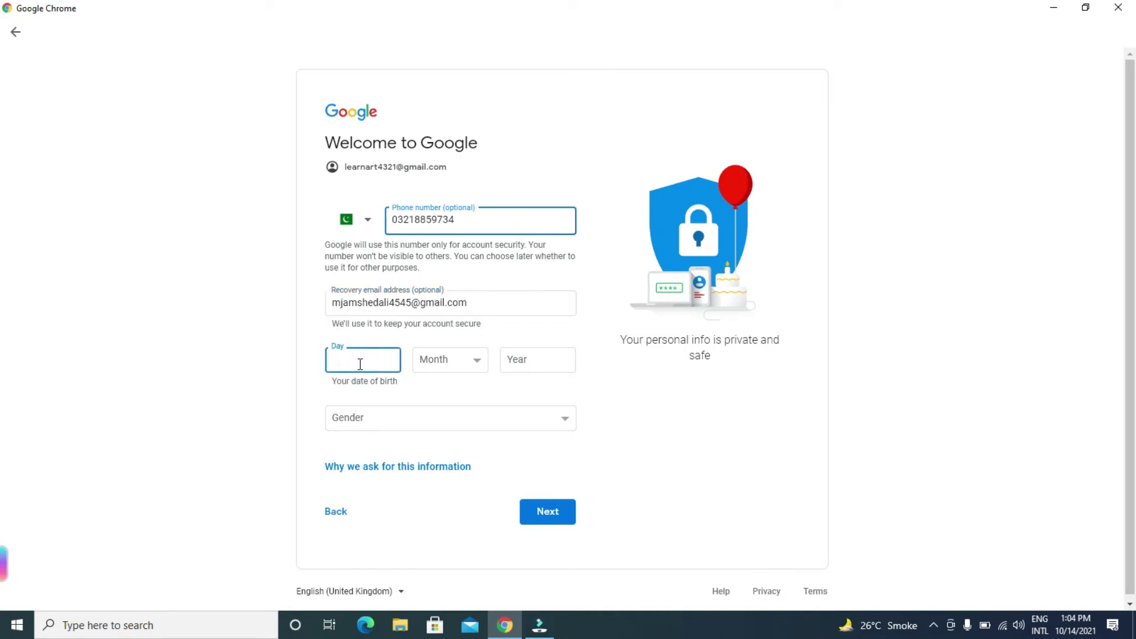
{"action": "type", "text": "15"}
{"action": "left_click", "coordinate": [476, 365]}
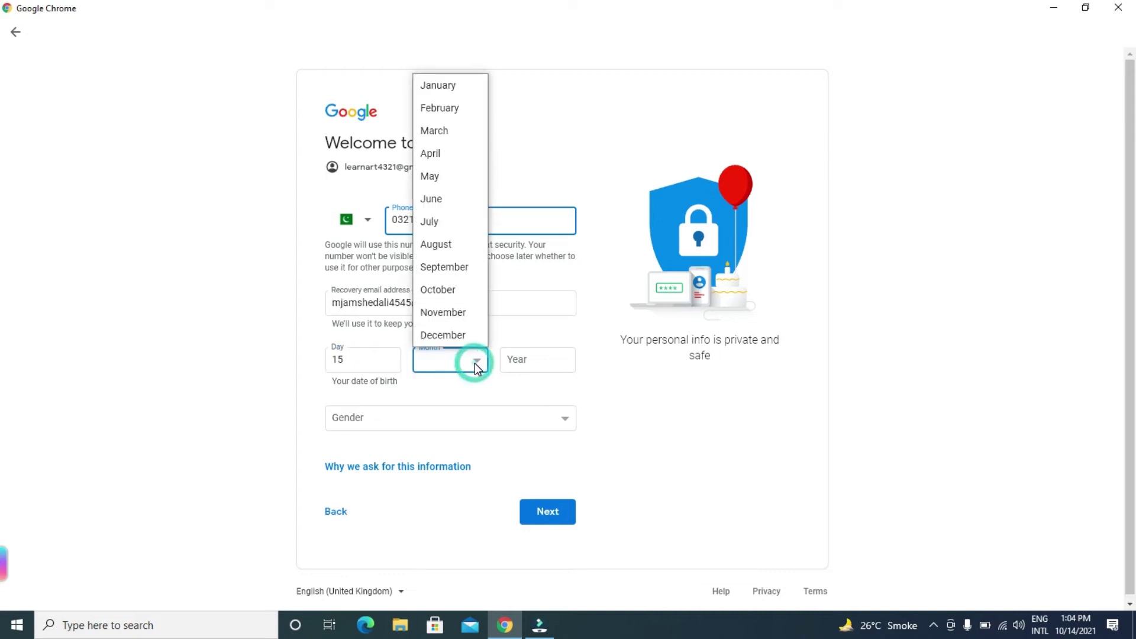
{"action": "left_click", "coordinate": [442, 174]}
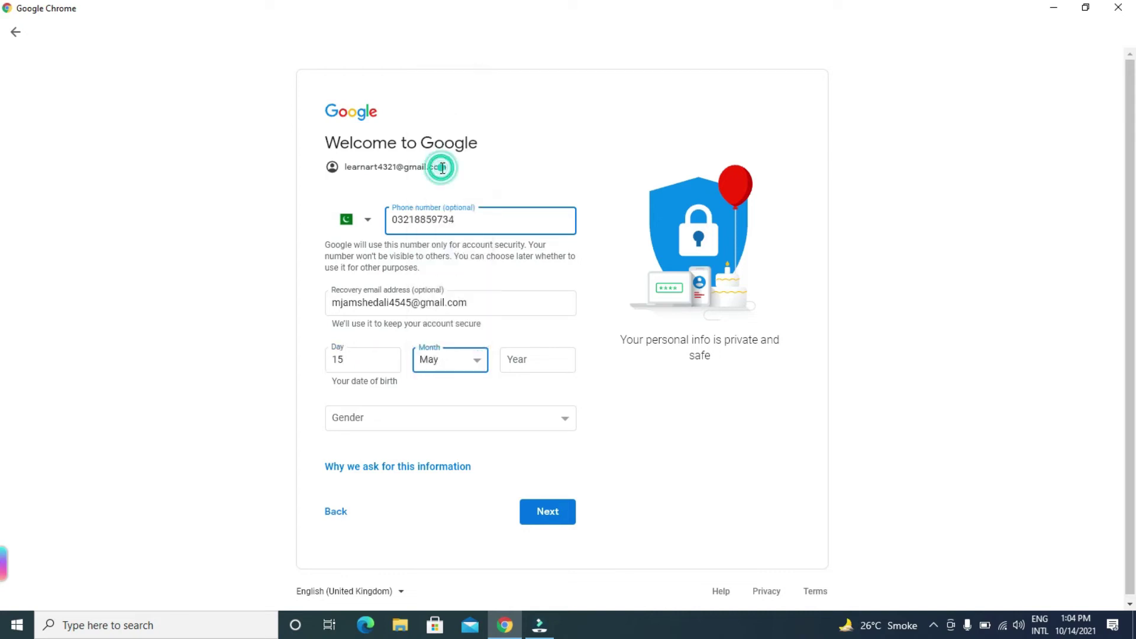
{"action": "left_click", "coordinate": [530, 363]}
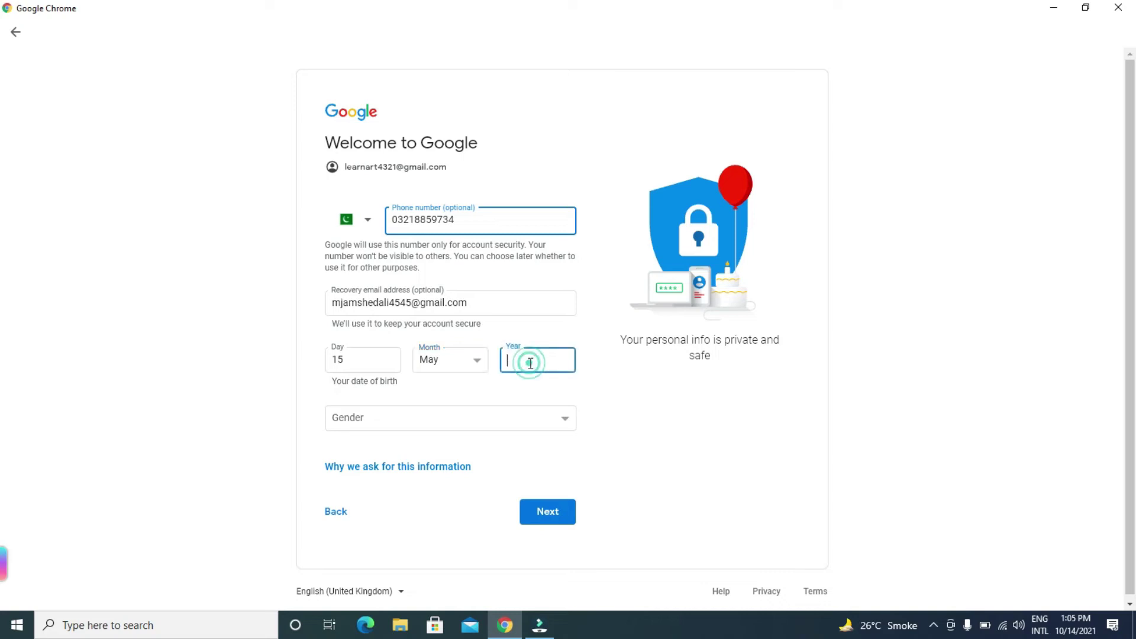
{"action": "type", "text": "1990"}
{"action": "left_click", "coordinate": [400, 420]}
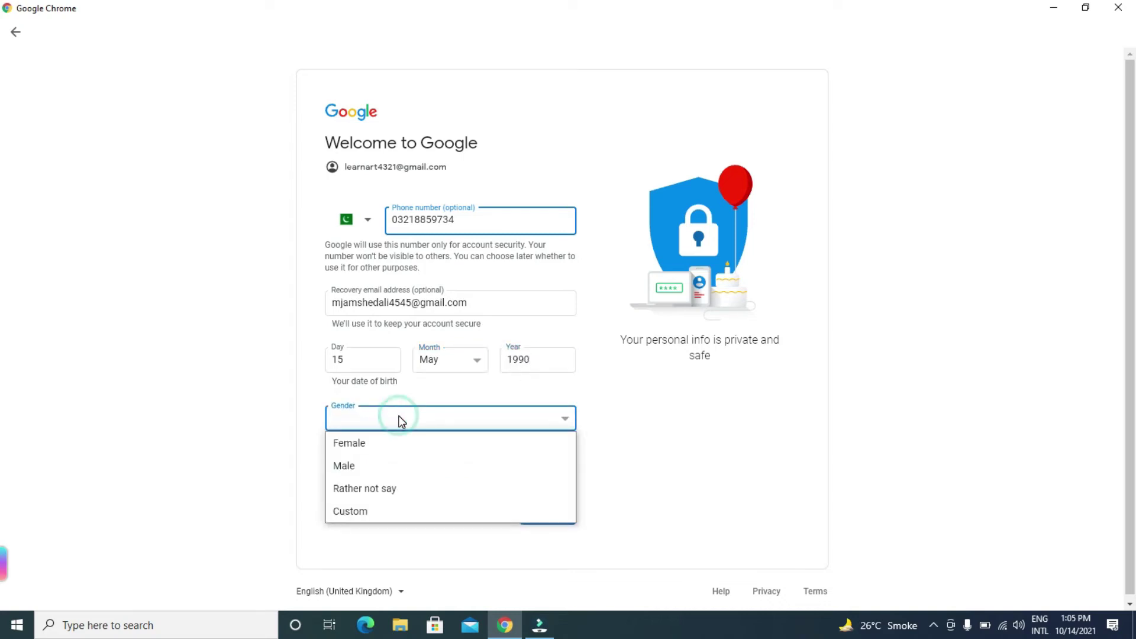
{"action": "left_click", "coordinate": [367, 464]}
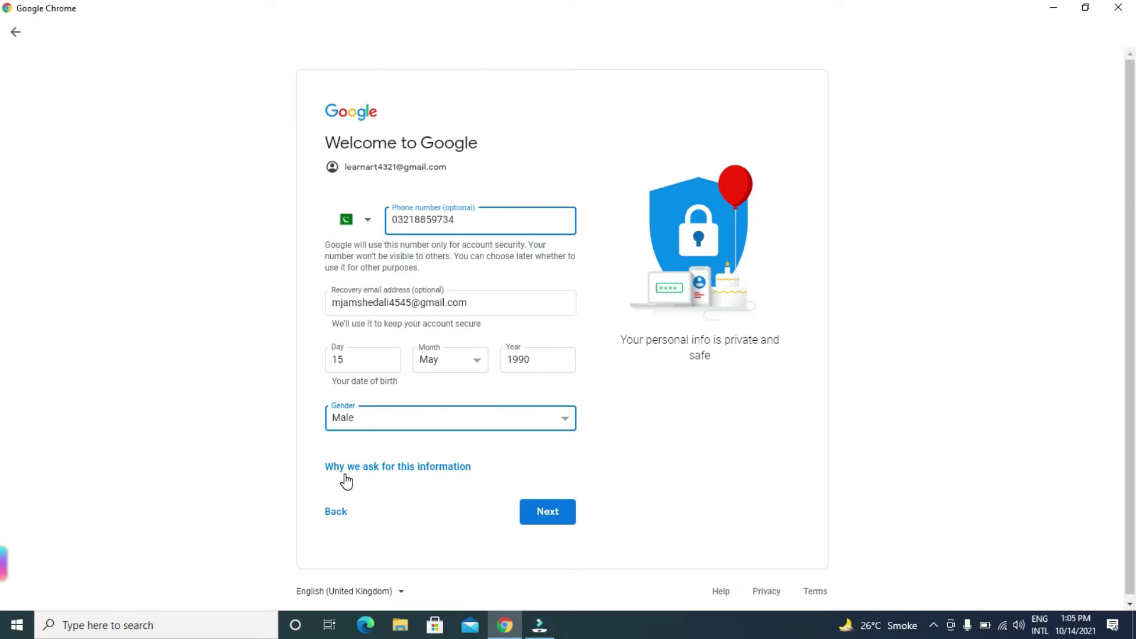
{"action": "left_click", "coordinate": [542, 529]}
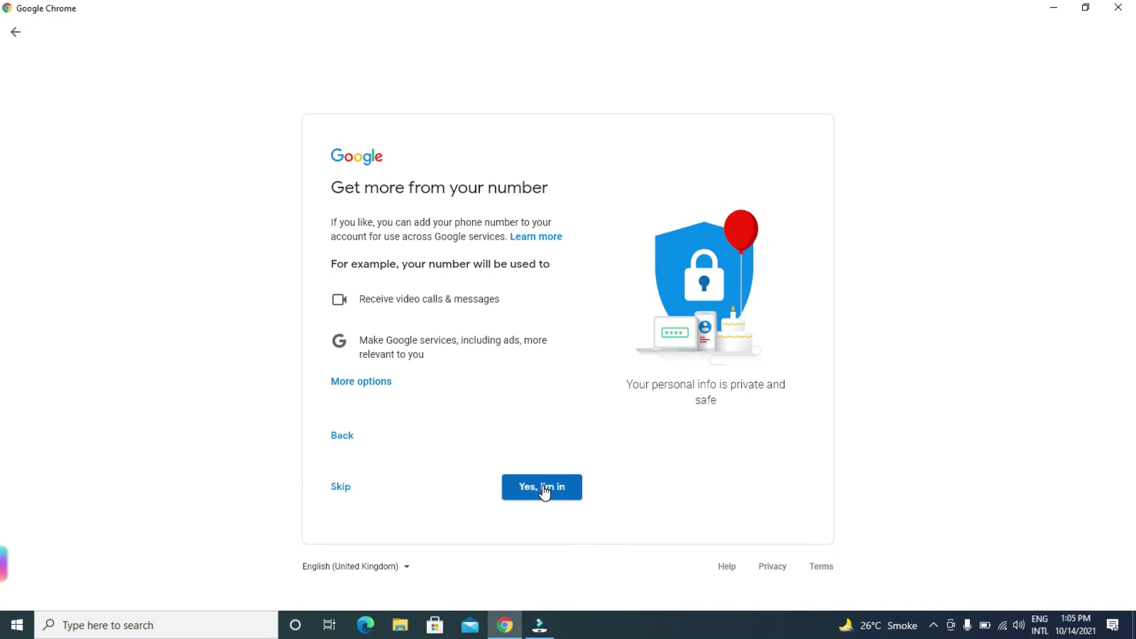
Accept using the phone number across Google, then agree to the Privacy and Terms.
{"action": "left_click", "coordinate": [543, 489]}
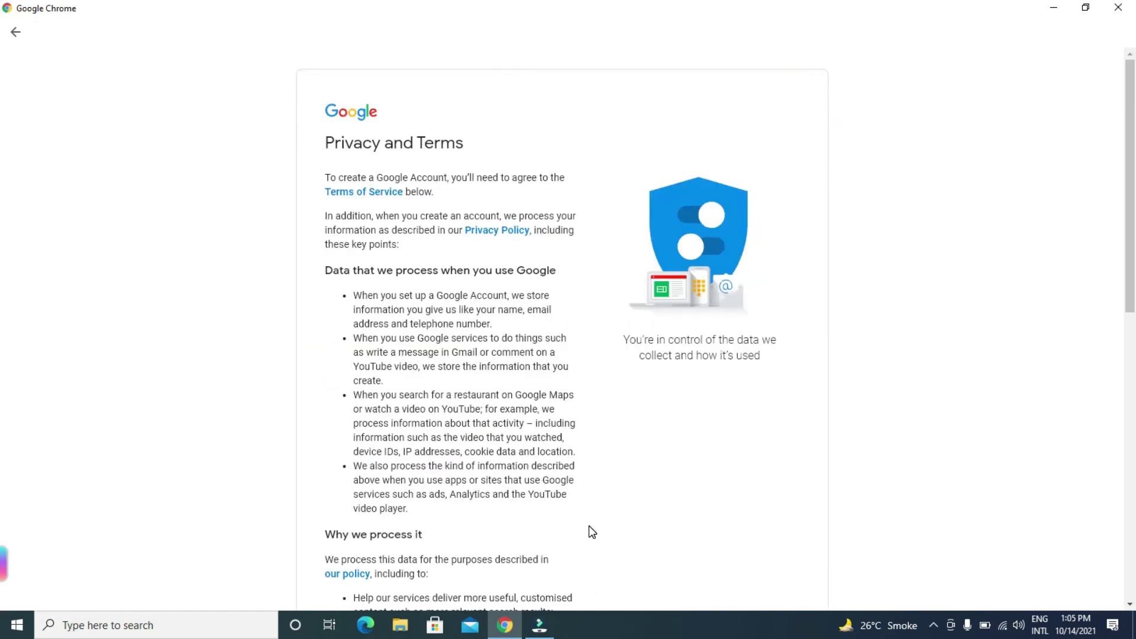
{"action": "scroll", "coordinate": [630, 511], "scroll_direction": "down", "scroll_amount": 5}
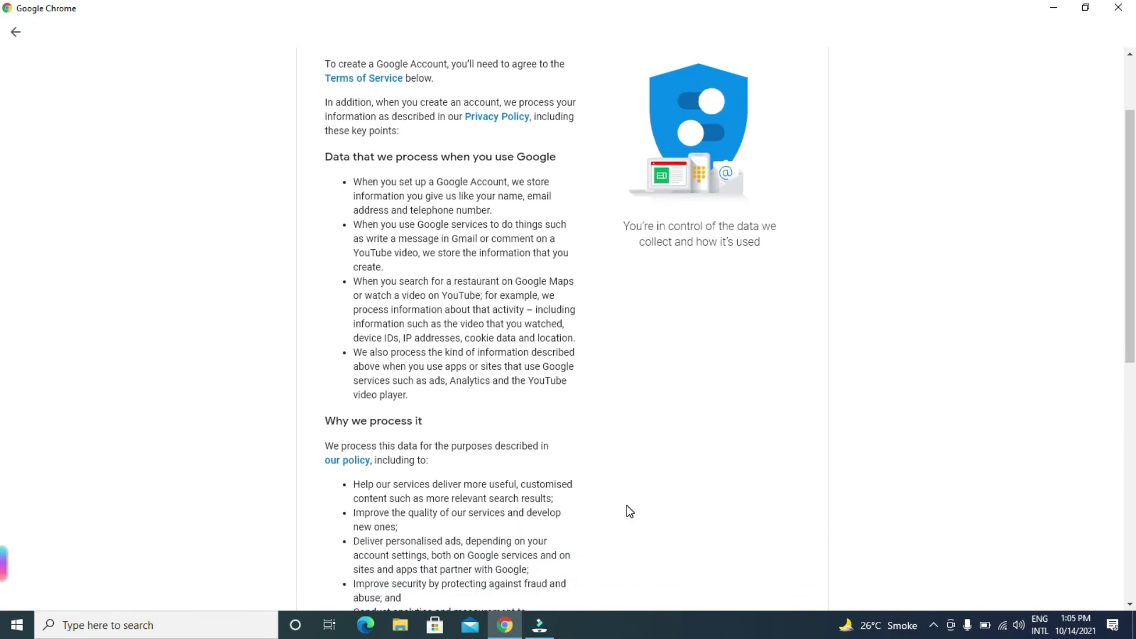
{"action": "scroll", "coordinate": [630, 511], "scroll_direction": "down", "scroll_amount": 5}
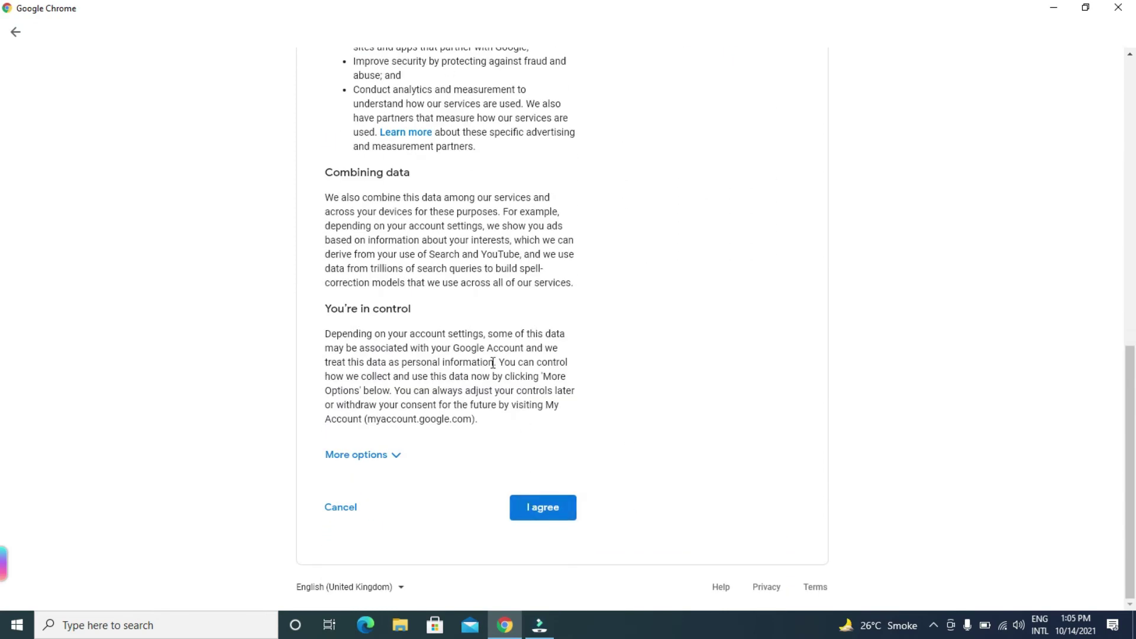
{"action": "left_click", "coordinate": [543, 513]}
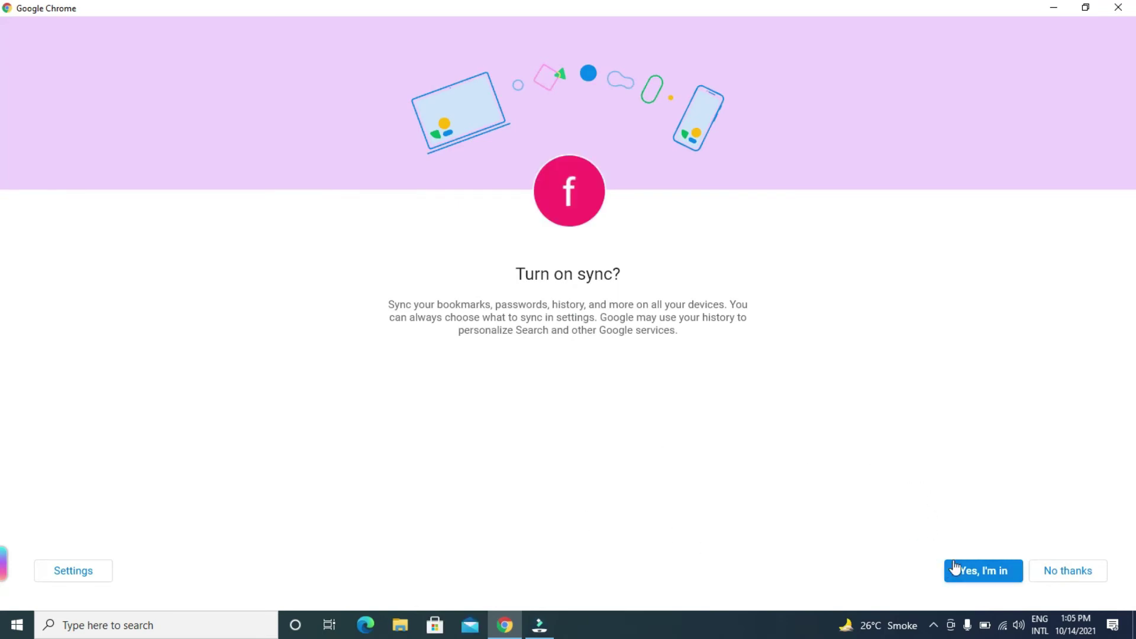
Turn on sync, pick the pink colour theme for the profile, and maximize Chrome.
{"action": "left_click", "coordinate": [981, 569]}
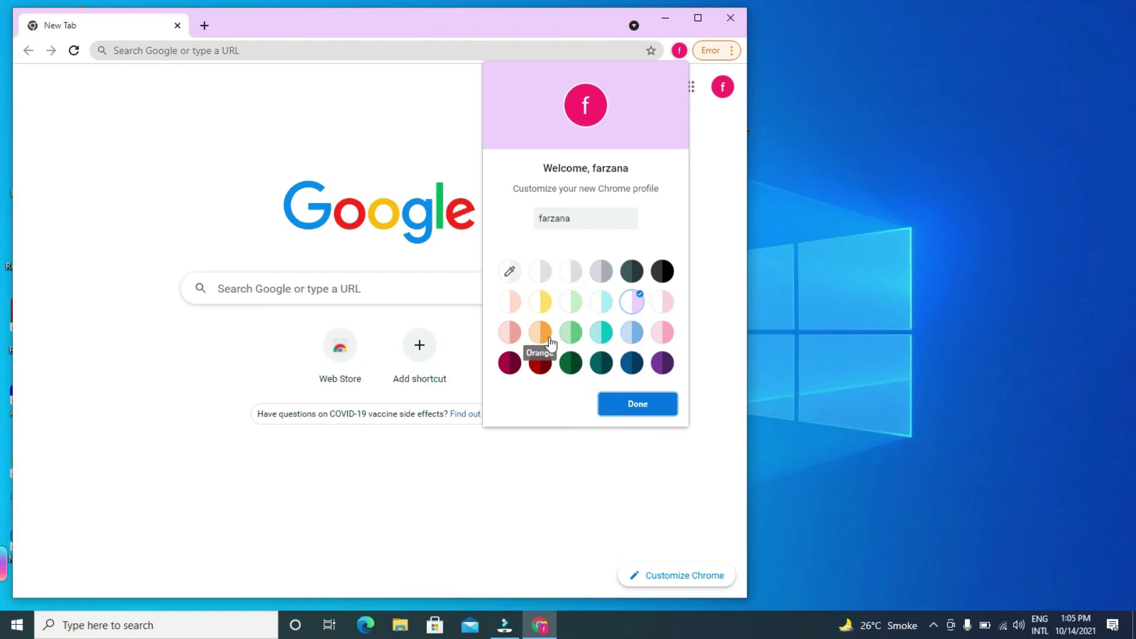
{"action": "left_click", "coordinate": [662, 333]}
{"action": "left_click", "coordinate": [631, 409]}
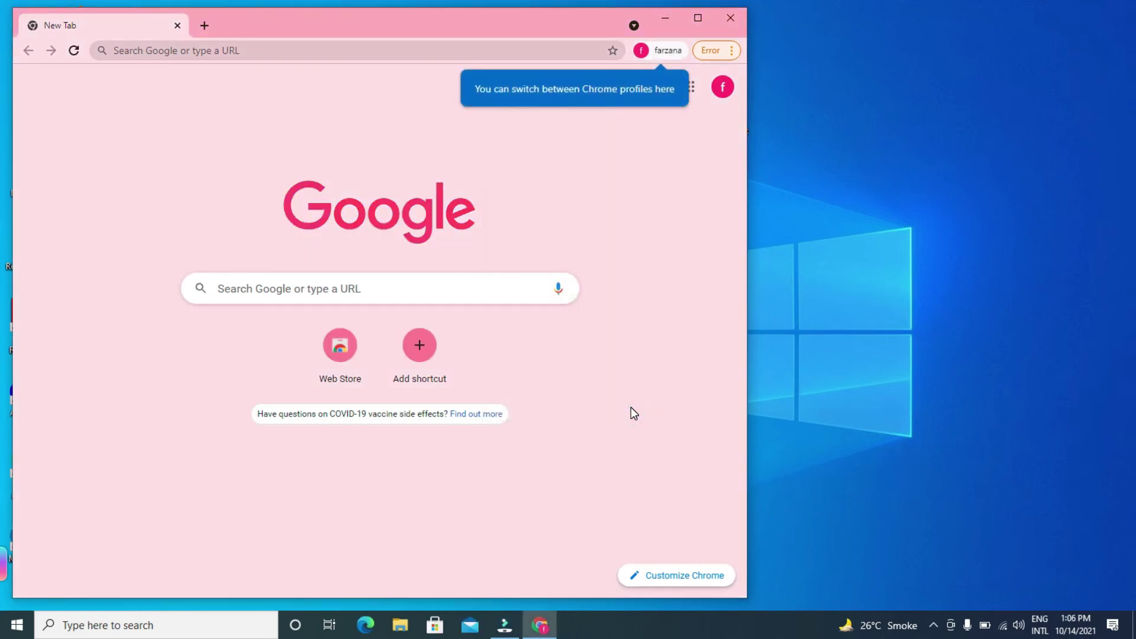
{"action": "left_click", "coordinate": [696, 23]}
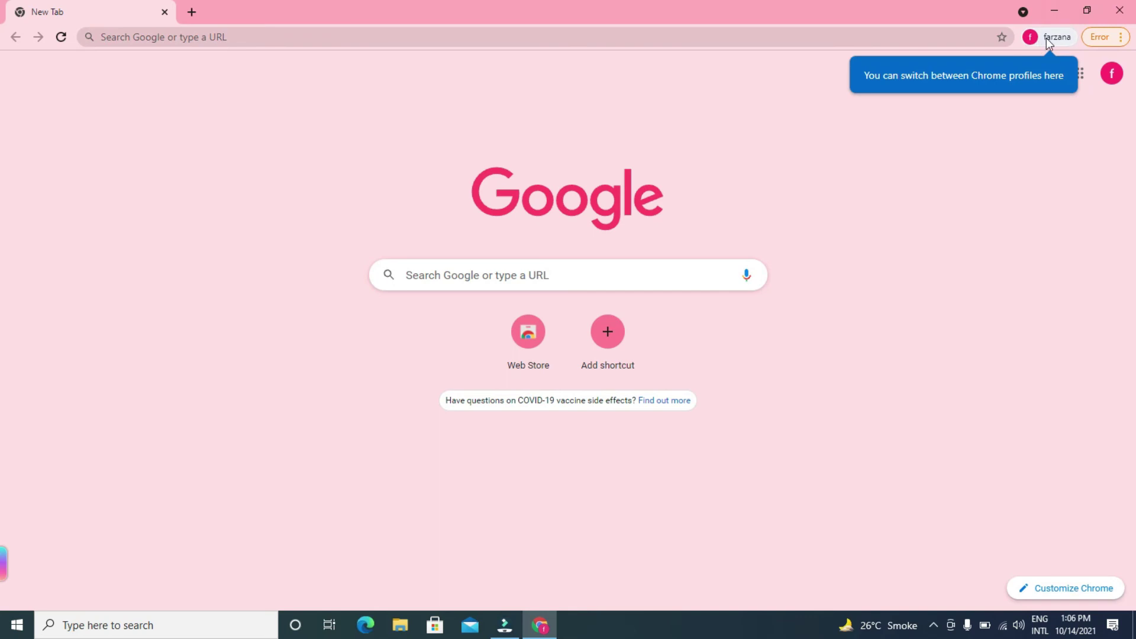
{"action": "left_click", "coordinate": [485, 274]}
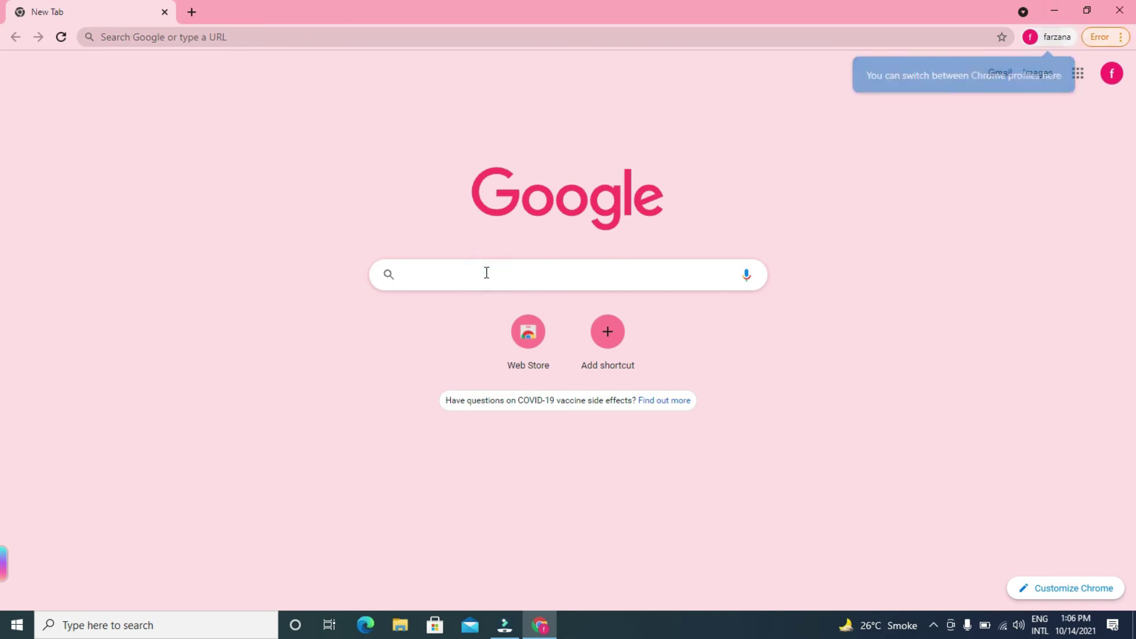
Go to youtube.com via a Google search, sign in, and allow notifications.
{"action": "type", "text": "you"}
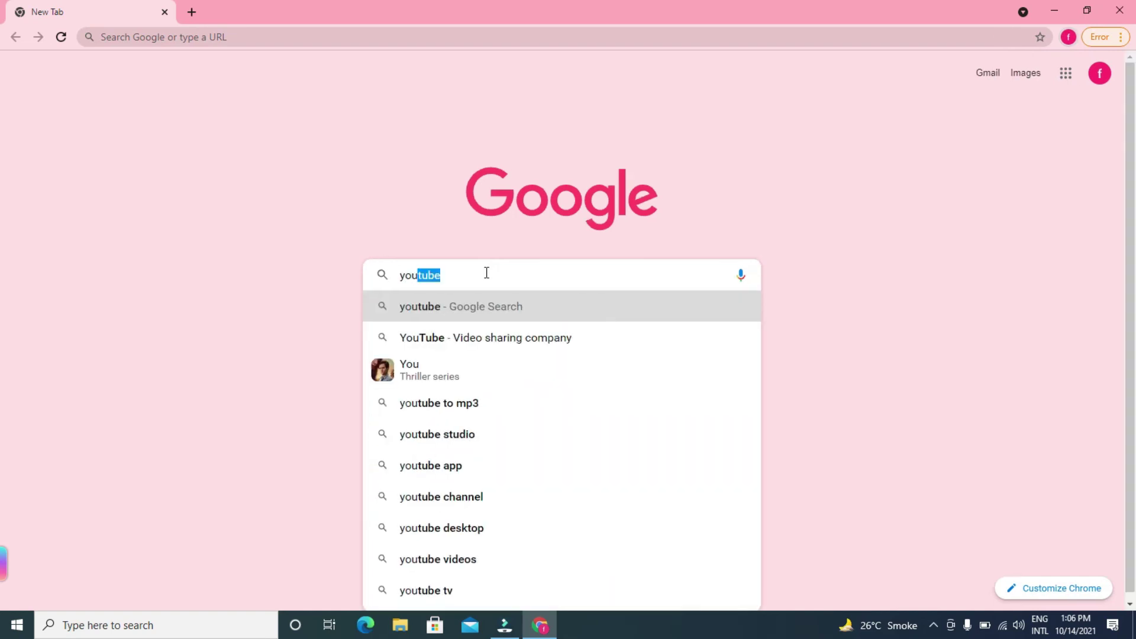
{"action": "left_click", "coordinate": [489, 307]}
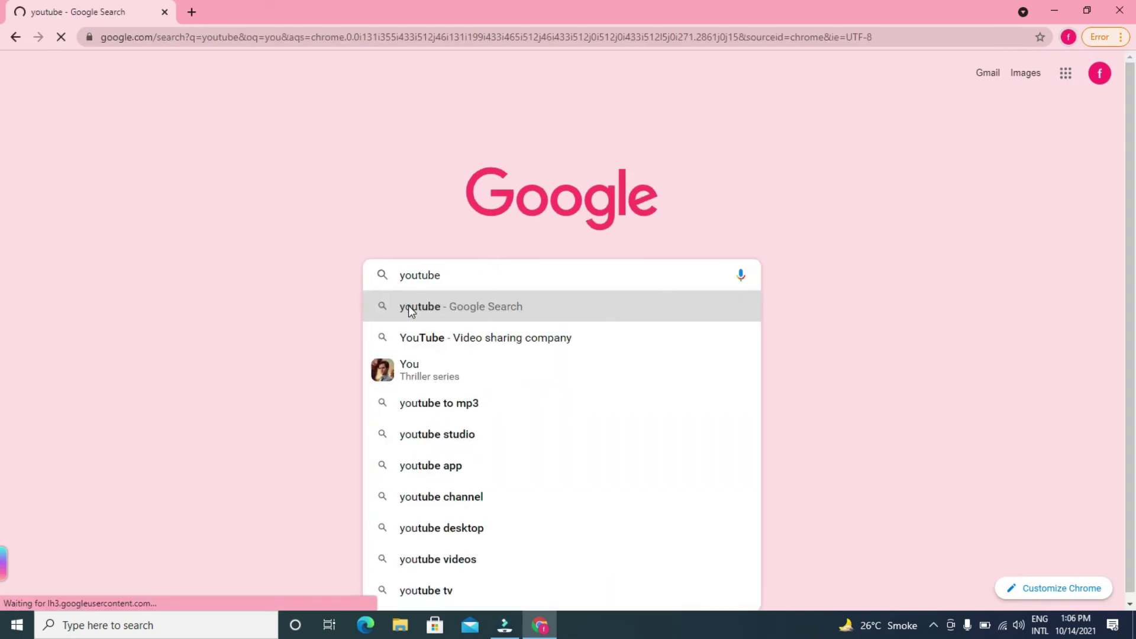
{"action": "left_click", "coordinate": [140, 208]}
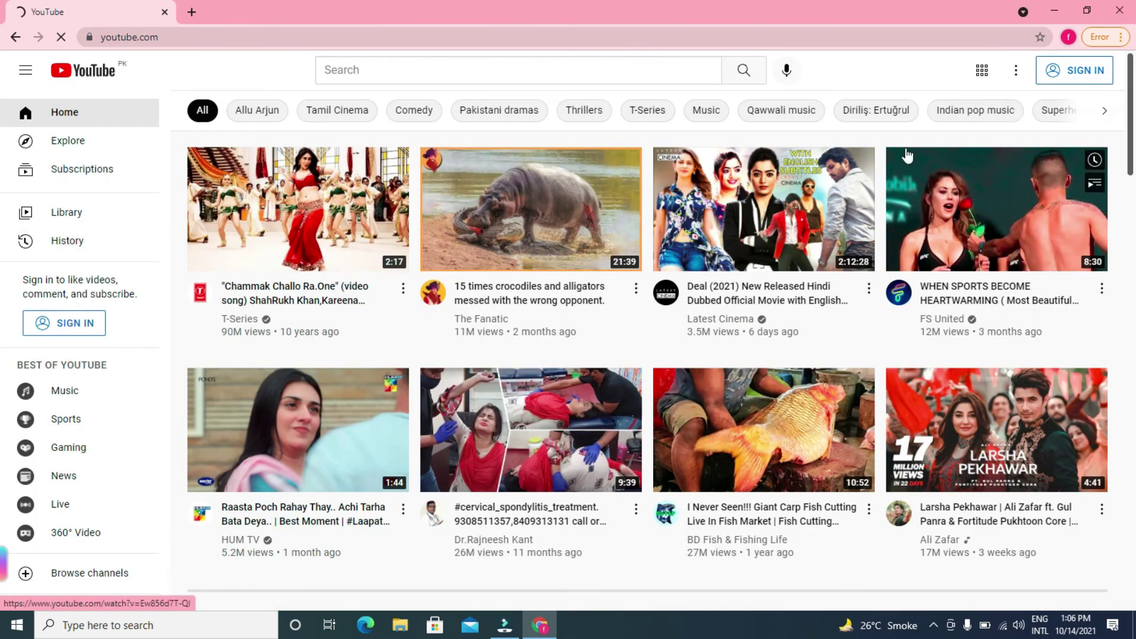
{"action": "left_click", "coordinate": [1075, 76]}
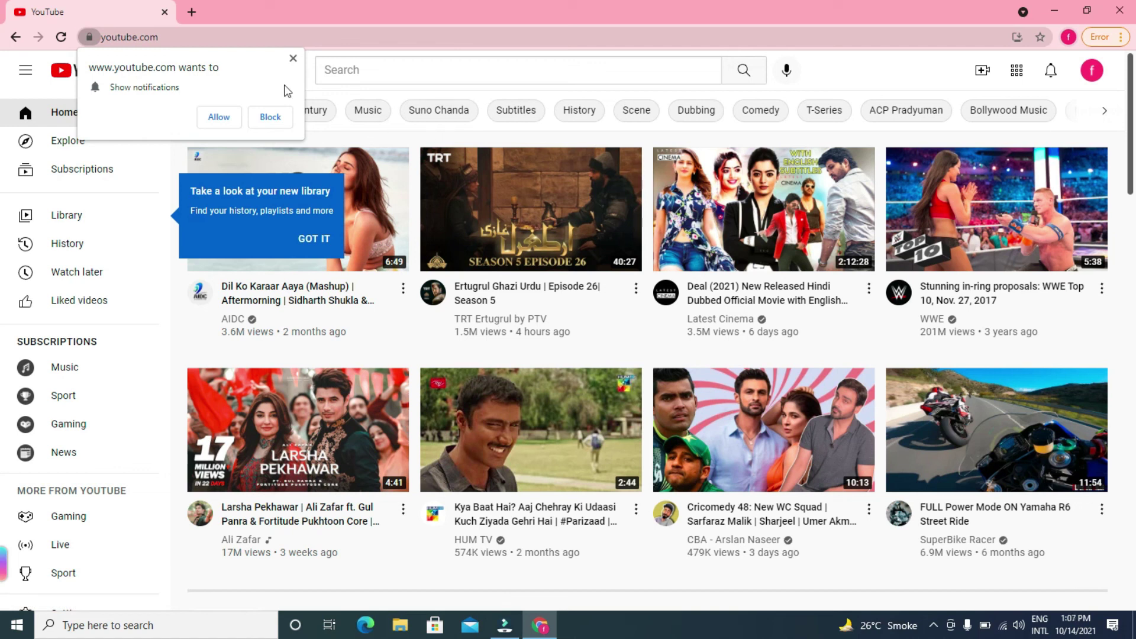
{"action": "left_click", "coordinate": [219, 117]}
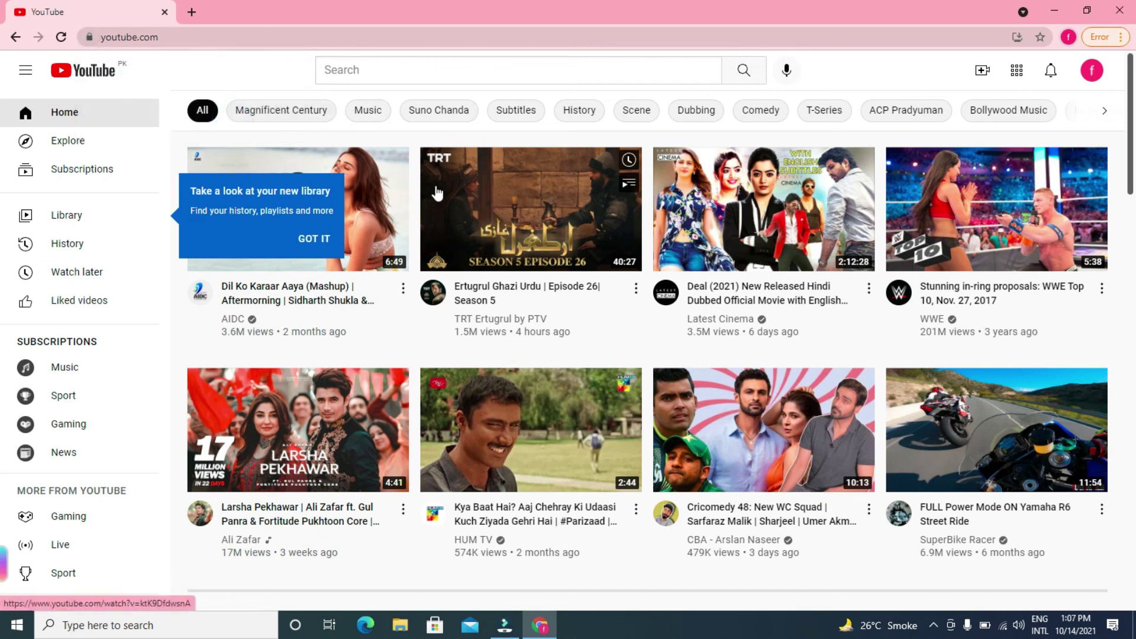